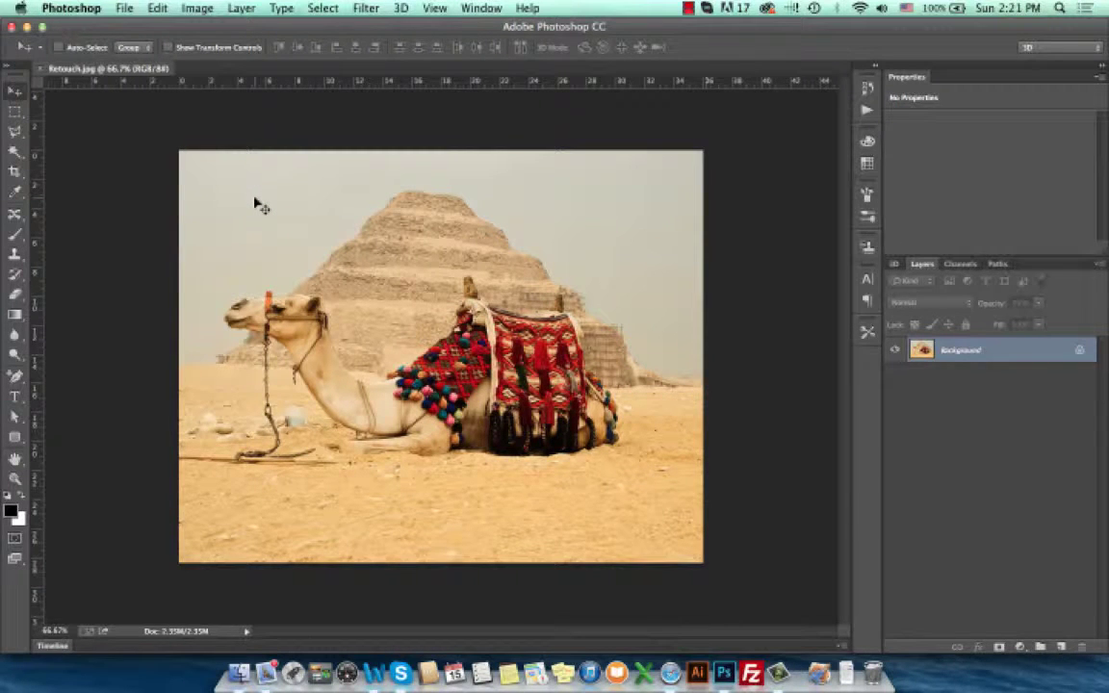
- Convert the Background layer for Smart Filters, turning it into the smart object Layer 0
{"action": "left_click", "coordinate": [366, 7]}
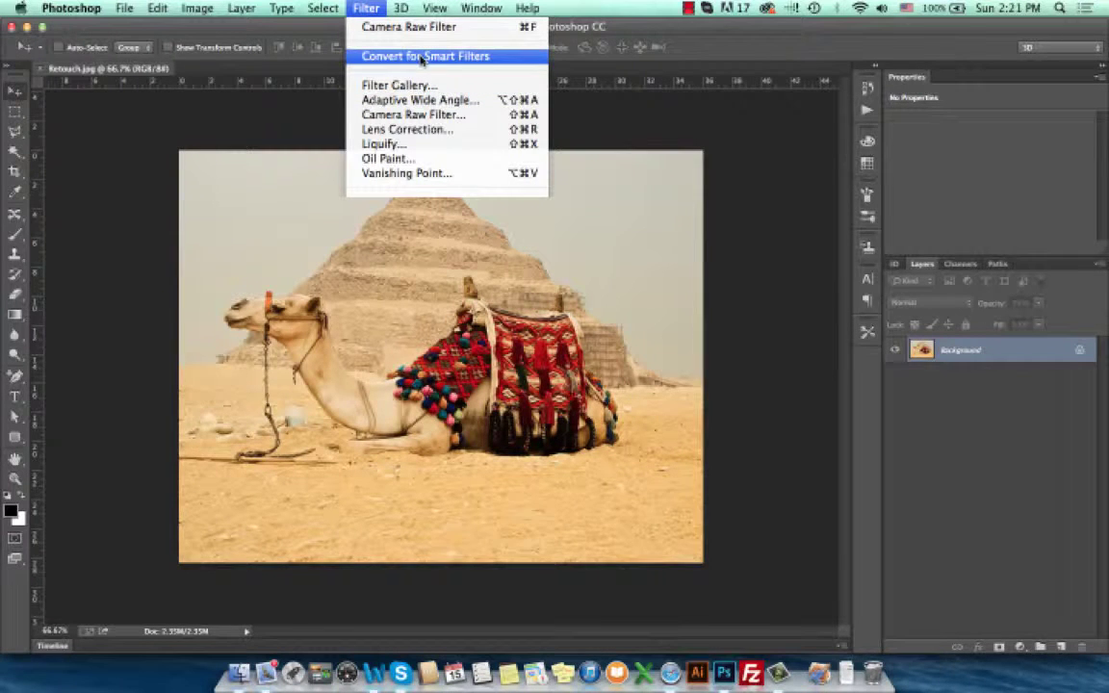
{"action": "left_click", "coordinate": [421, 58]}
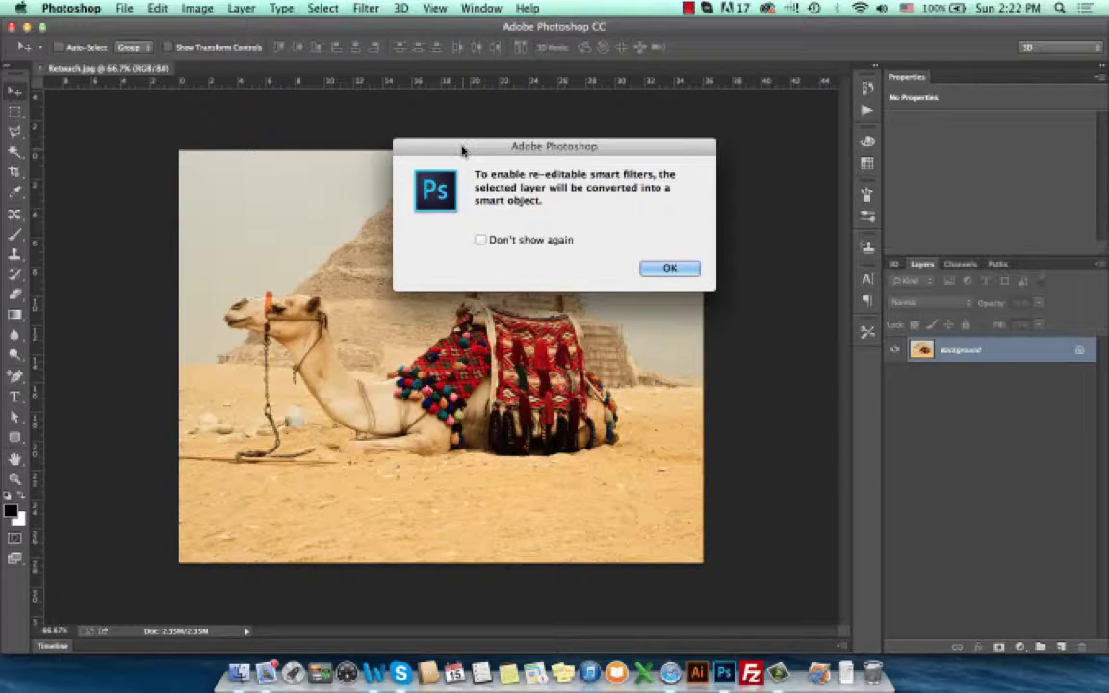
{"action": "left_click_drag", "start_coordinate": [462, 151], "coordinate": [409, 190]}
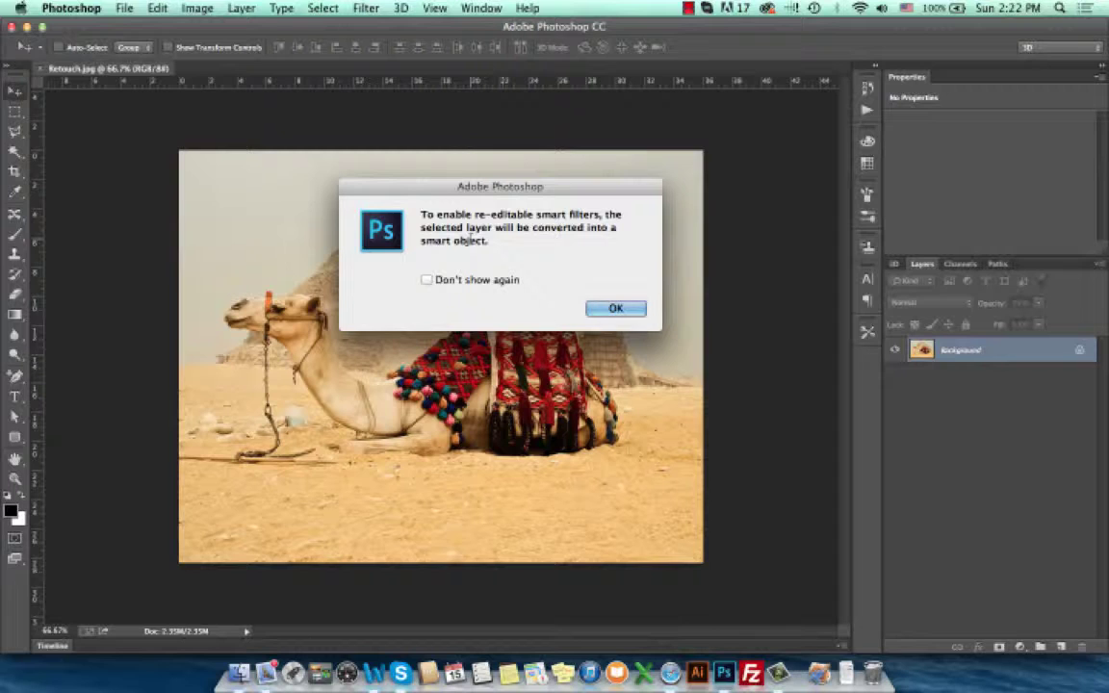
{"action": "left_click", "coordinate": [610, 307]}
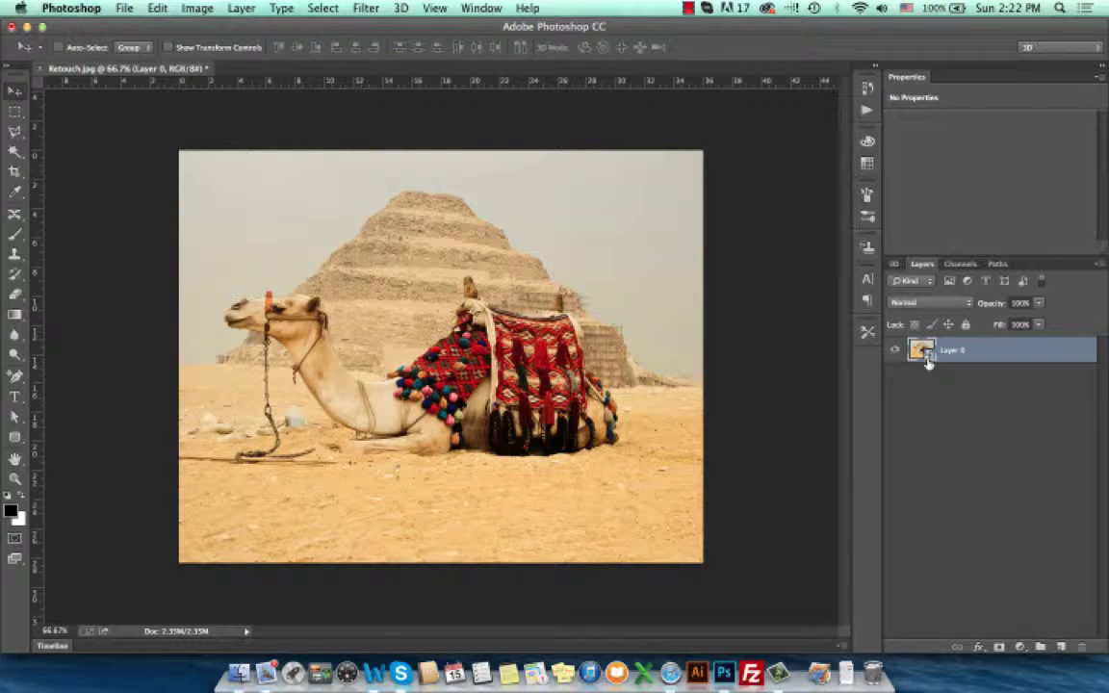
- Open the Camera Raw Filter on Layer 0
{"action": "left_click", "coordinate": [367, 9]}
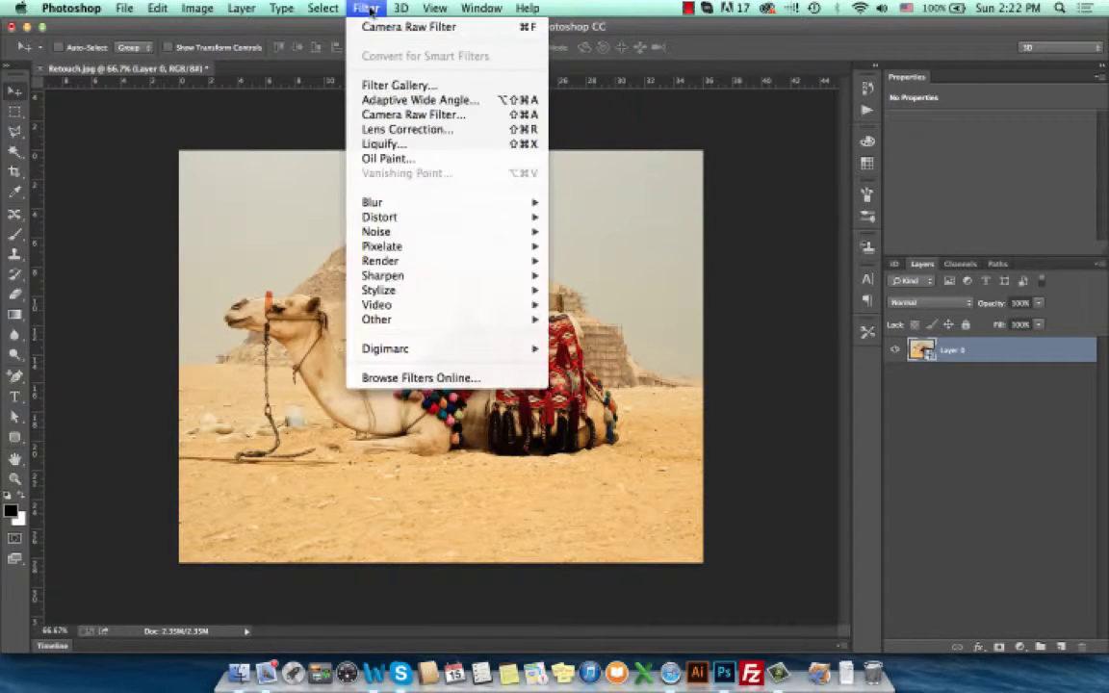
{"action": "left_click", "coordinate": [408, 116]}
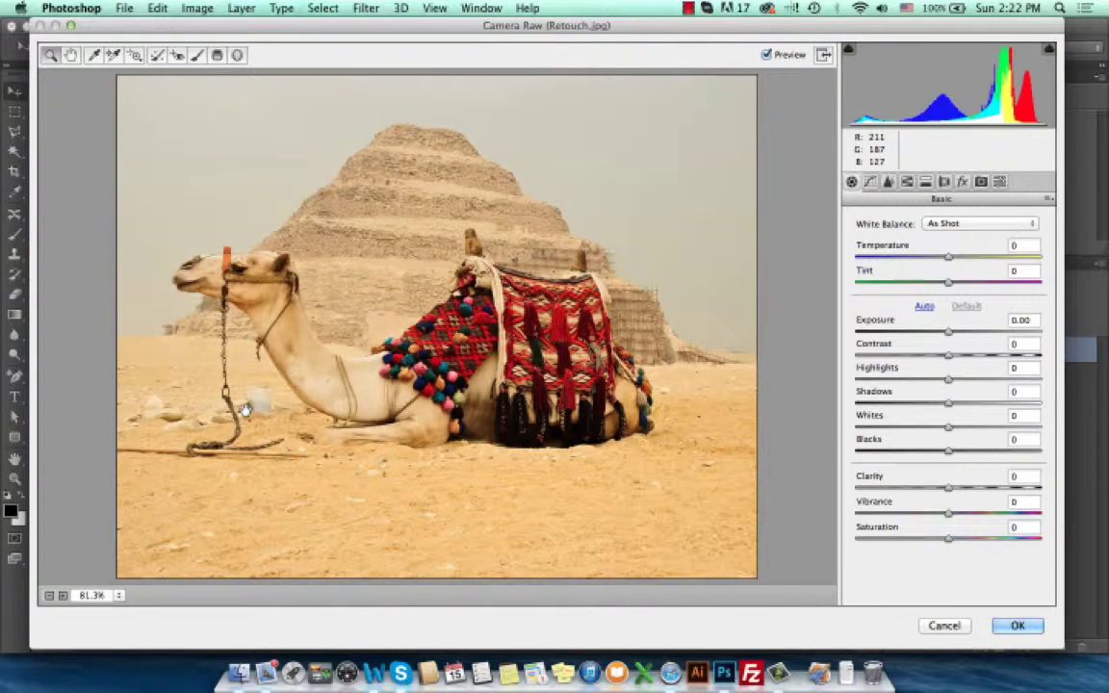
- Zoom the Camera Raw preview to 400% and centre the white bucket by the camel's neck
{"action": "left_click", "coordinate": [244, 412]}
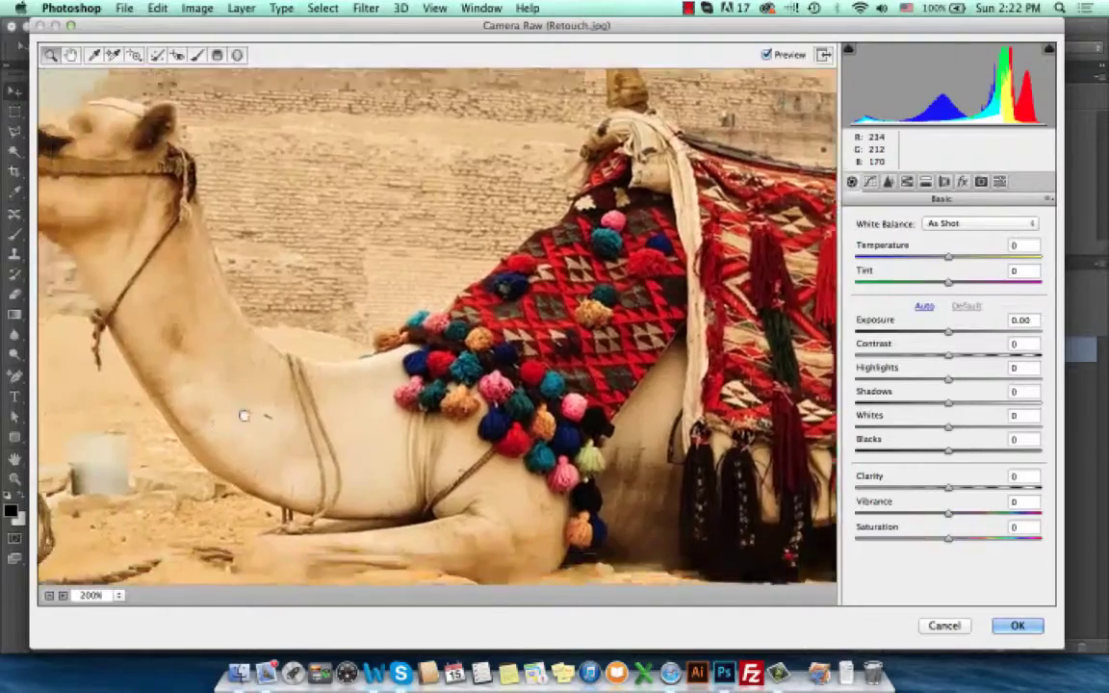
{"action": "left_click", "coordinate": [244, 416]}
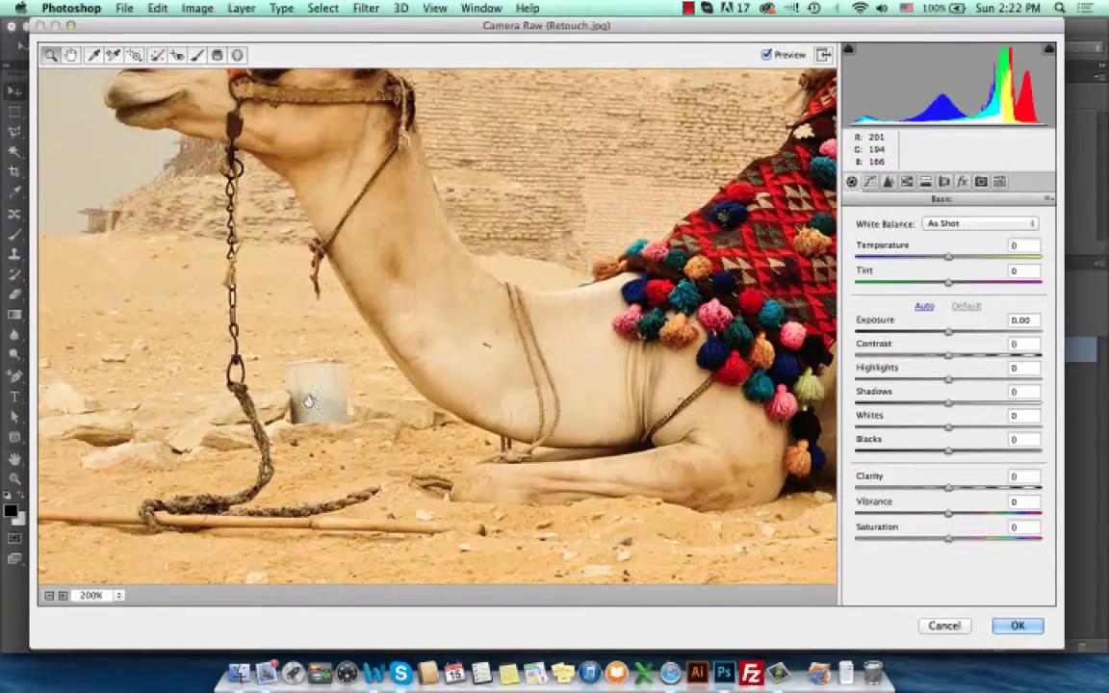
{"action": "left_click", "coordinate": [309, 401]}
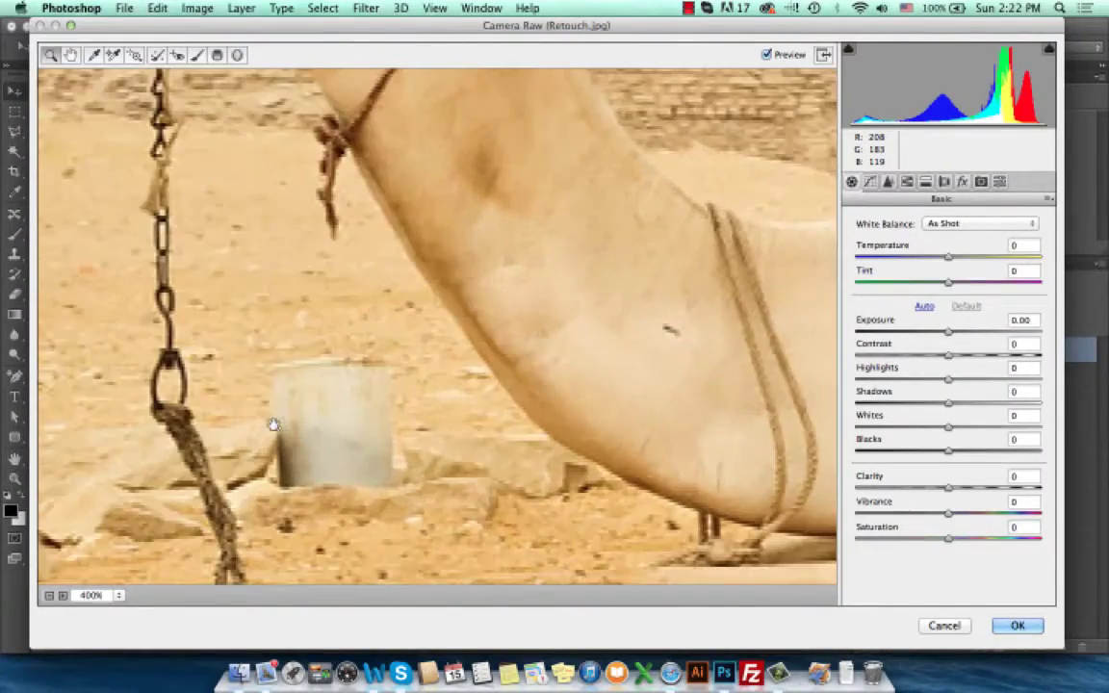
{"action": "left_click_drag", "start_coordinate": [257, 490], "coordinate": [229, 431]}
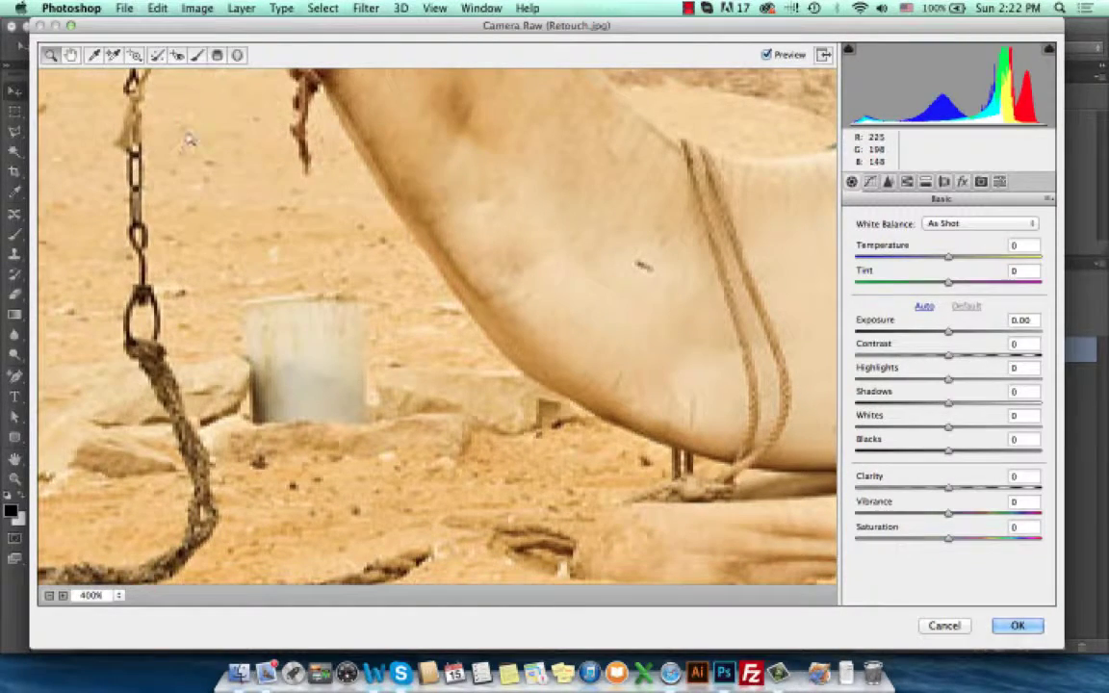
- Select the Spot Removal tool with a brush size of 16
{"action": "left_click", "coordinate": [157, 56]}
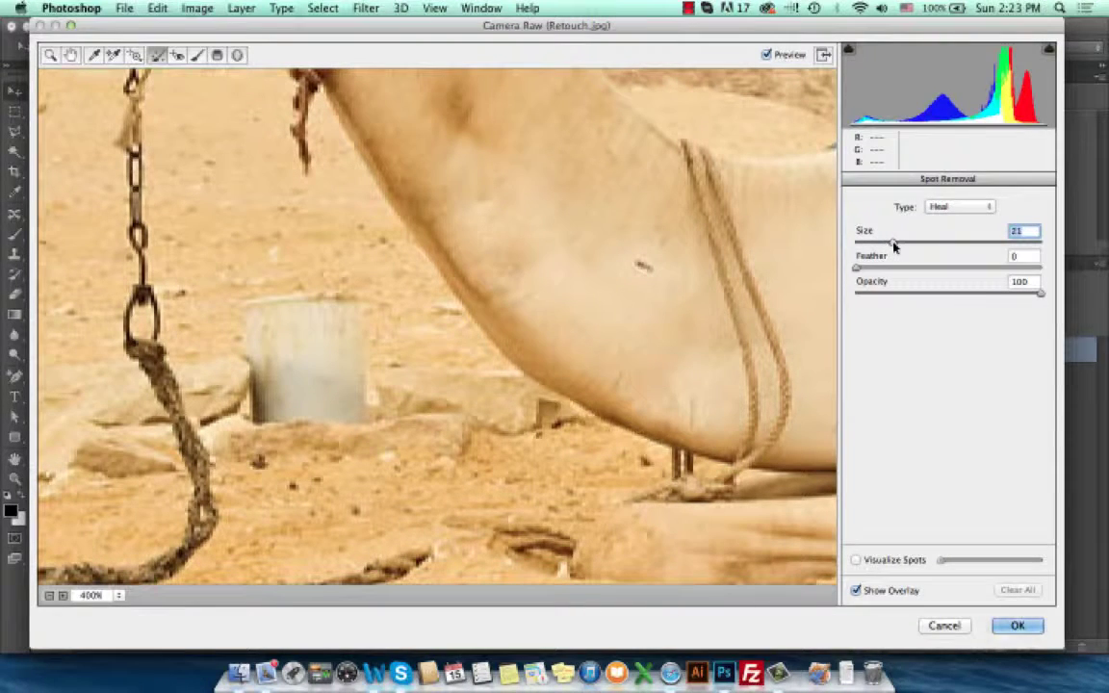
{"action": "mouse_move", "coordinate": [893, 246]}
{"action": "left_mouse_down"}
{"action": "mouse_move", "coordinate": [905, 247]}
{"action": "mouse_move", "coordinate": [892, 246]}
{"action": "left_mouse_up"}
{"action": "type", "text": "16"}
- Heal the bucket using plain sand as the source, then apply the Camera Raw filter
{"action": "mouse_move", "coordinate": [347, 301]}
{"action": "left_mouse_down"}
{"action": "mouse_move", "coordinate": [260, 337]}
{"action": "mouse_move", "coordinate": [270, 395]}
{"action": "mouse_move", "coordinate": [323, 412]}
{"action": "mouse_move", "coordinate": [338, 396]}
{"action": "mouse_move", "coordinate": [306, 397]}
{"action": "mouse_move", "coordinate": [298, 380]}
{"action": "mouse_move", "coordinate": [328, 371]}
{"action": "mouse_move", "coordinate": [350, 342]}
{"action": "mouse_move", "coordinate": [332, 294]}
{"action": "mouse_move", "coordinate": [299, 274]}
{"action": "mouse_move", "coordinate": [262, 304]}
{"action": "mouse_move", "coordinate": [301, 364]}
{"action": "mouse_move", "coordinate": [314, 371]}
{"action": "mouse_move", "coordinate": [298, 347]}
{"action": "mouse_move", "coordinate": [321, 359]}
{"action": "left_mouse_up"}
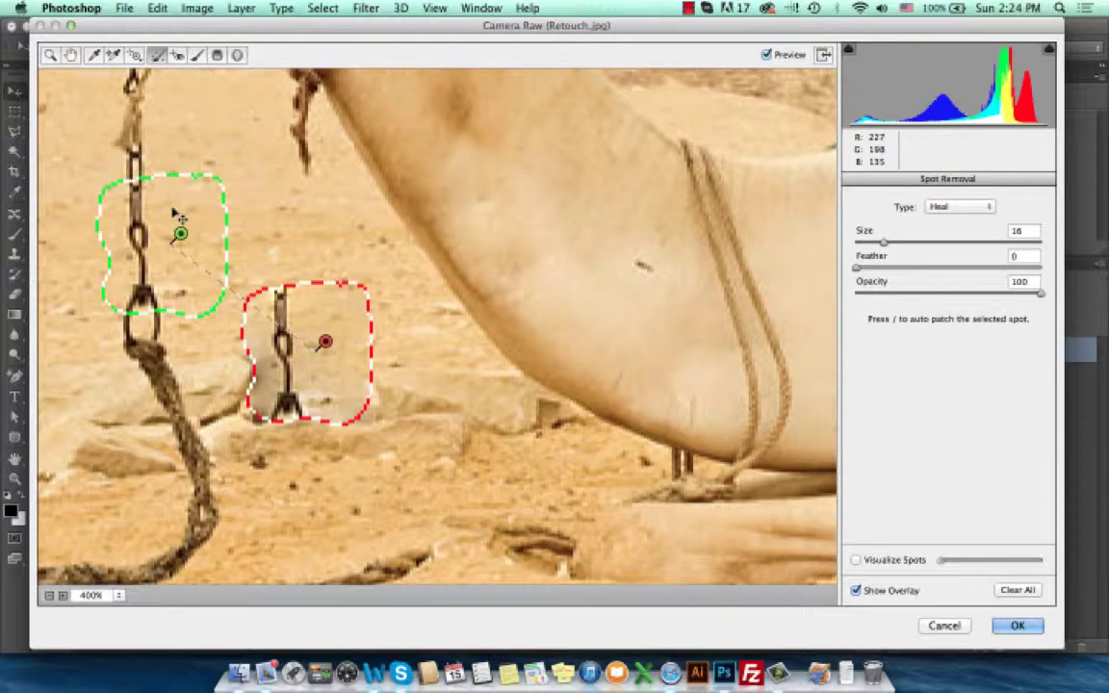
{"action": "mouse_move", "coordinate": [179, 217]}
{"action": "left_mouse_down"}
{"action": "mouse_move", "coordinate": [387, 243]}
{"action": "mouse_move", "coordinate": [363, 272]}
{"action": "mouse_move", "coordinate": [257, 273]}
{"action": "mouse_move", "coordinate": [244, 283]}
{"action": "mouse_move", "coordinate": [259, 291]}
{"action": "left_mouse_up"}
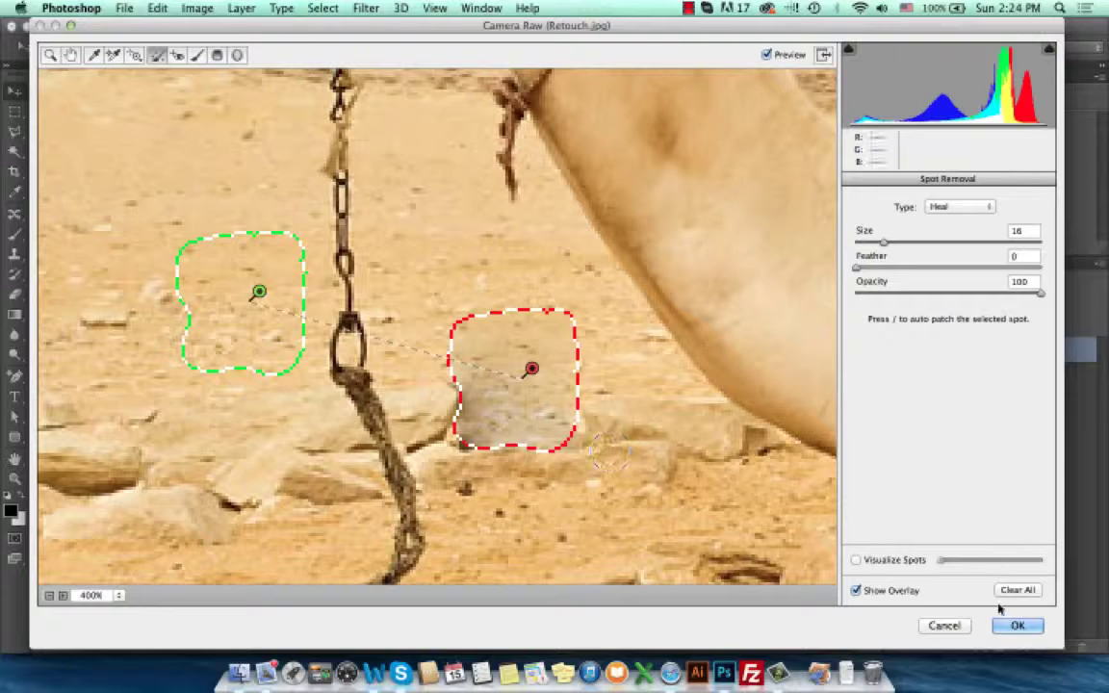
{"action": "left_click", "coordinate": [1018, 627]}
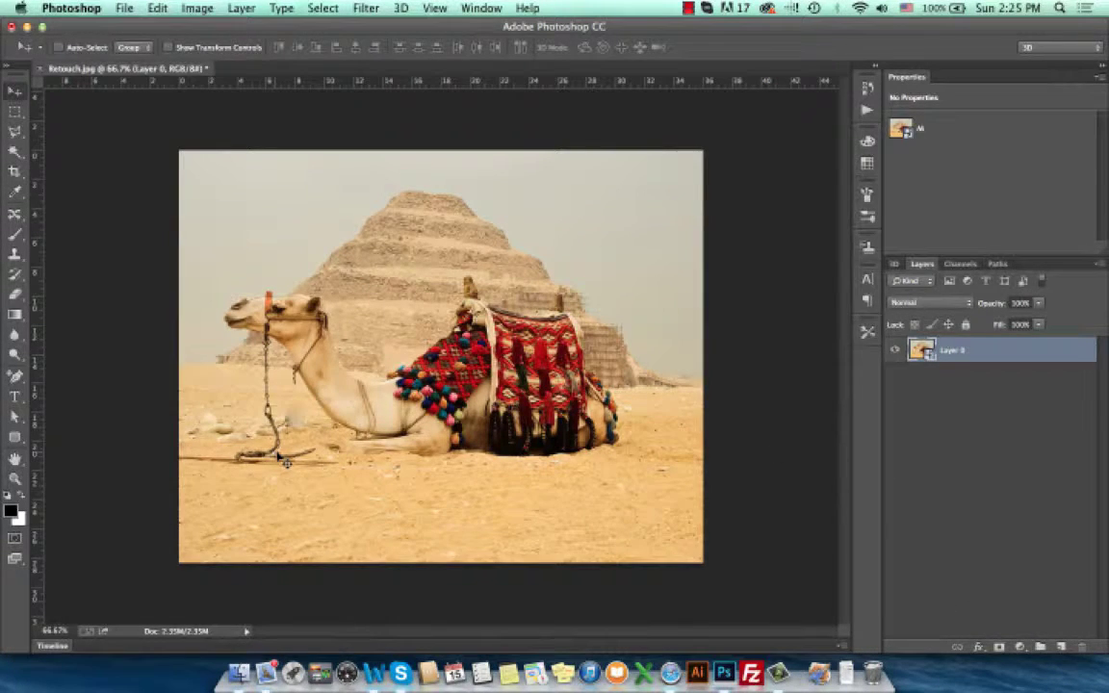
- Zoom the canvas to 300% and pan to the retouched sand beside the camel's neck
{"action": "key", "text": "super+equal"}
{"action": "key", "text": "super+equal"}
{"action": "key", "text": "super+equal"}
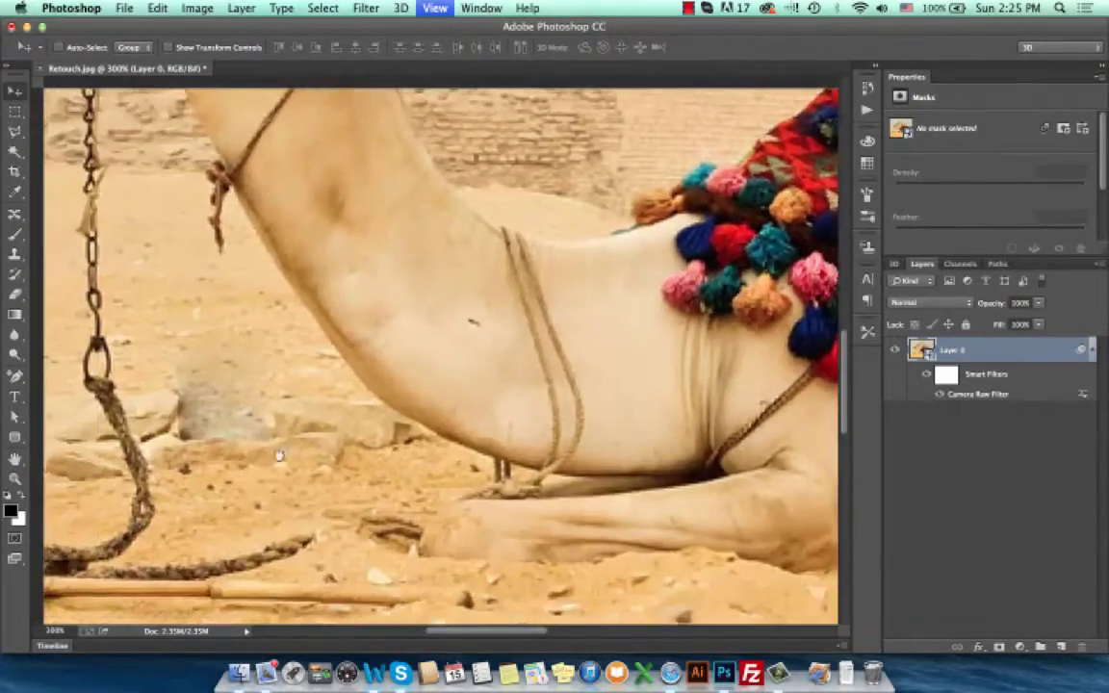
{"action": "left_click_drag", "start_coordinate": [279, 456], "coordinate": [508, 403]}
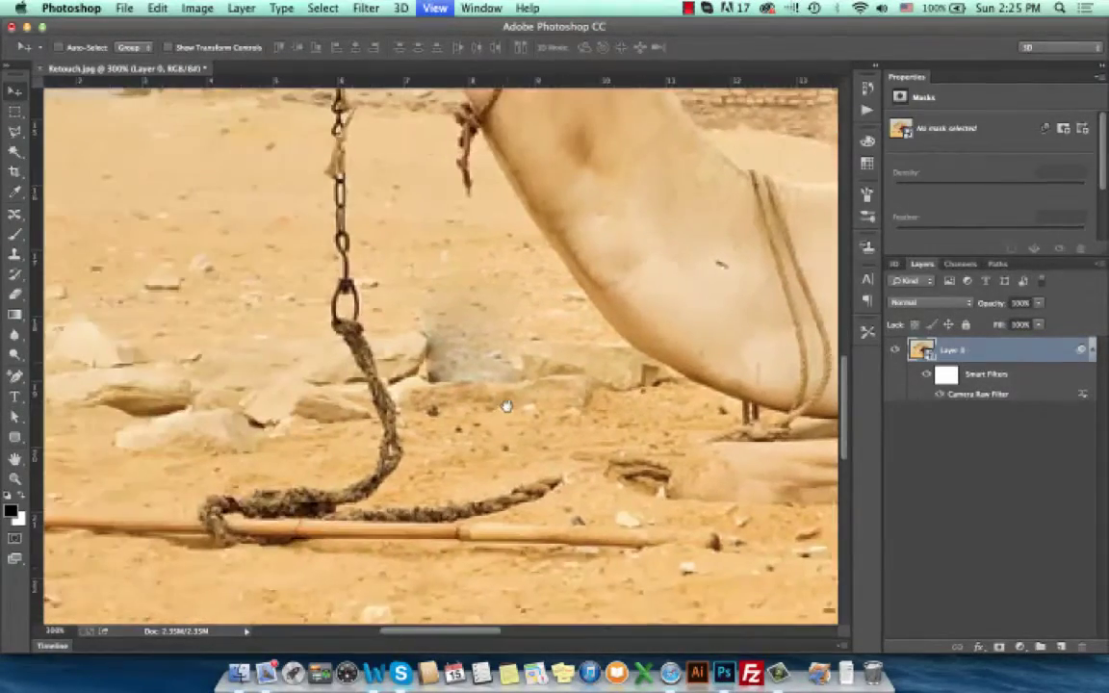
{"action": "left_click_drag", "start_coordinate": [556, 343], "coordinate": [497, 372]}
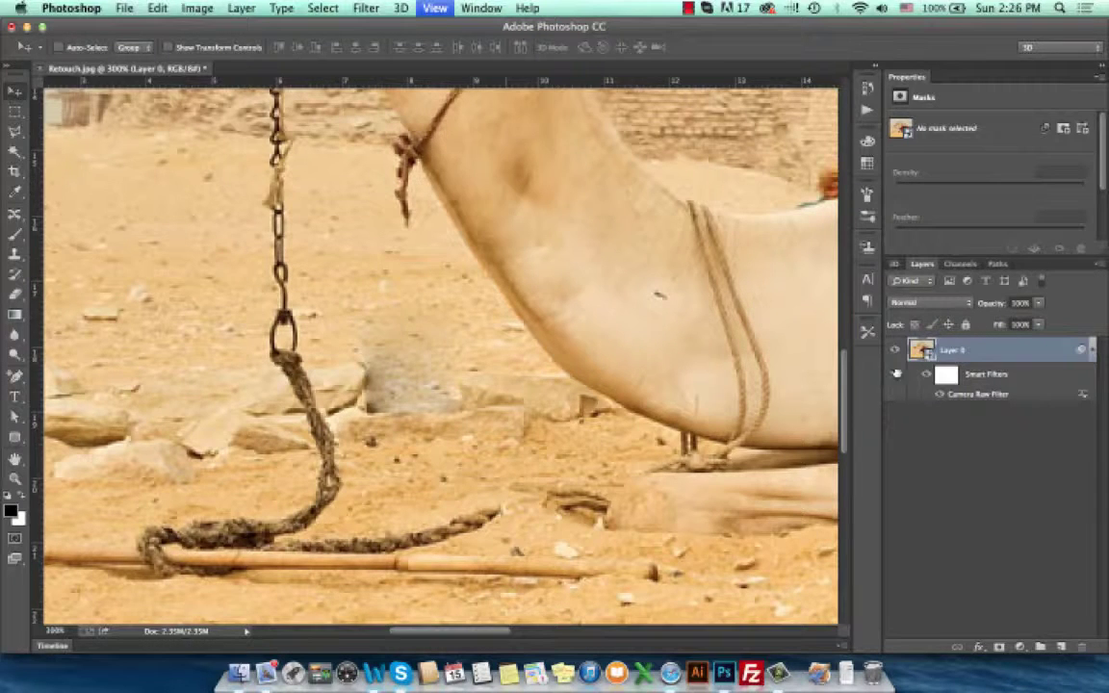
- Reopen the Camera Raw smart filter, zoom to 300%, and paint a new spot over the grey smudge
{"action": "double_click", "coordinate": [1002, 394]}
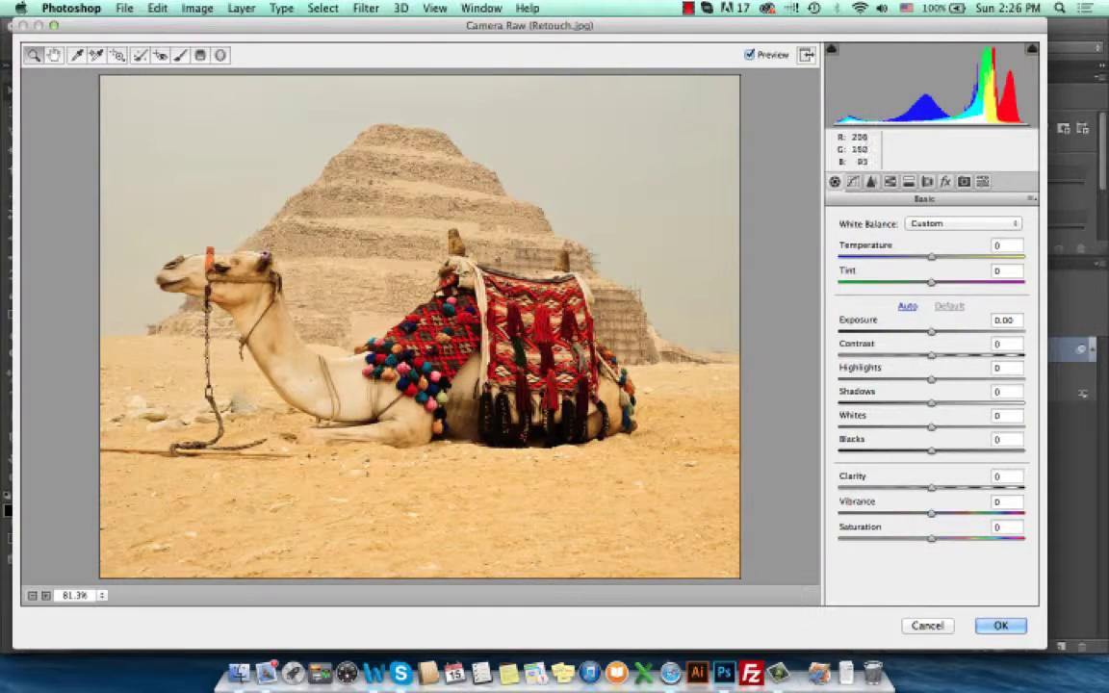
{"action": "key", "text": "super+equal"}
{"action": "key", "text": "super+equal"}
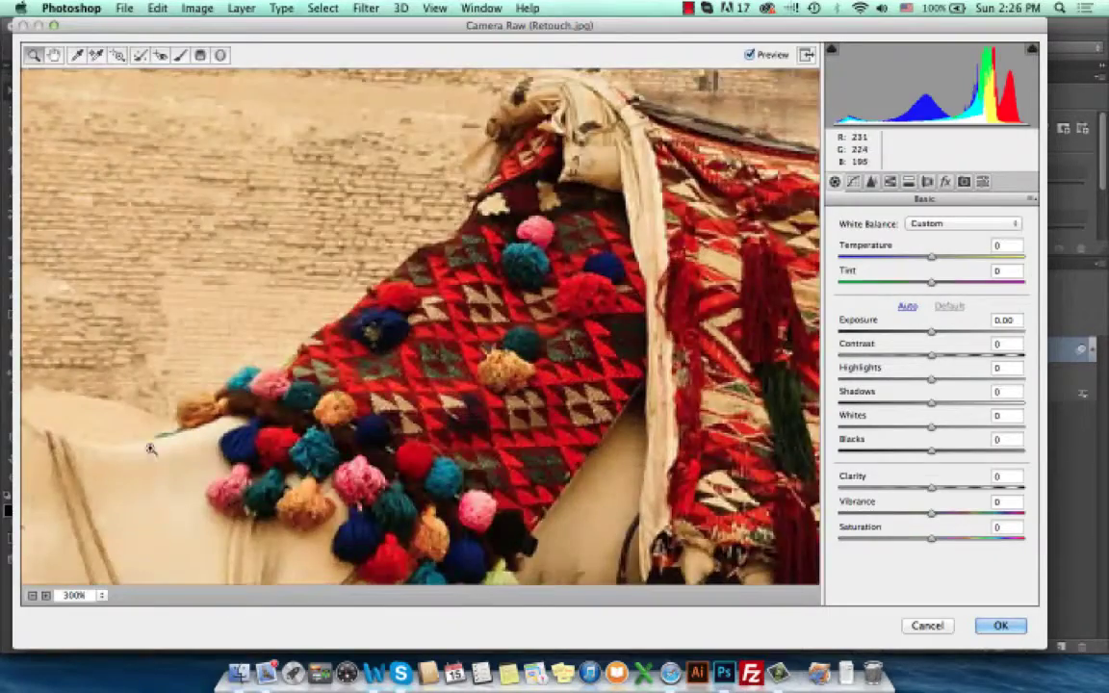
{"action": "scroll", "coordinate": [198, 436], "scroll_direction": "left", "scroll_amount": 3}
{"action": "key", "text": "super+equal"}
{"action": "scroll", "coordinate": [478, 347], "scroll_direction": "left", "scroll_amount": 3}
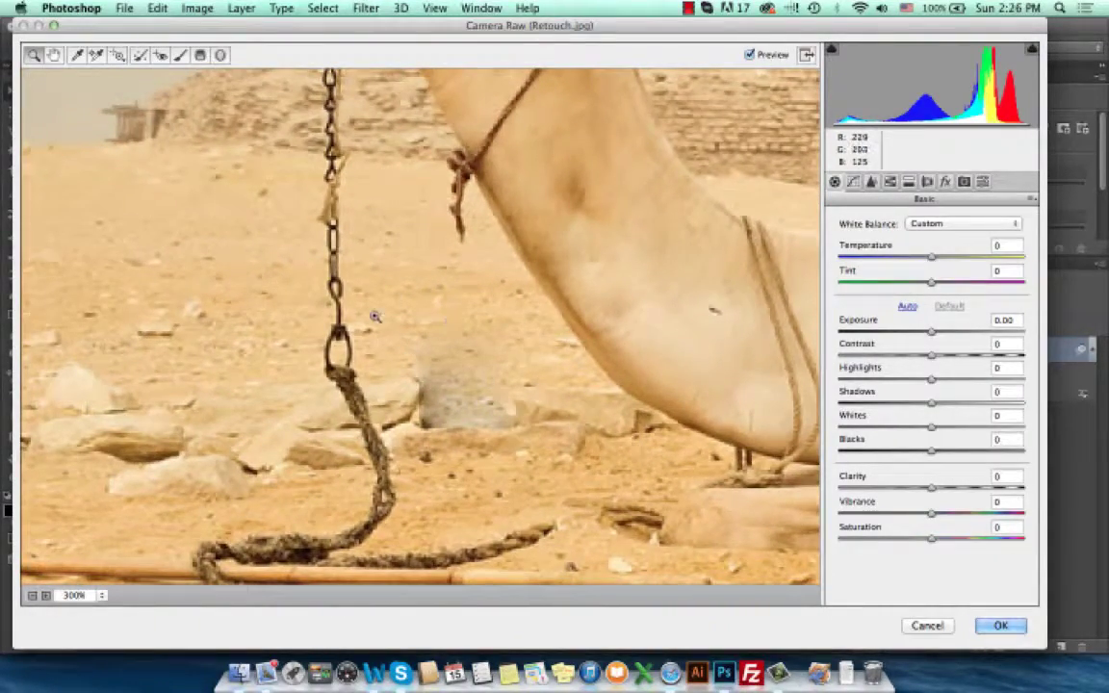
{"action": "left_click", "coordinate": [140, 56]}
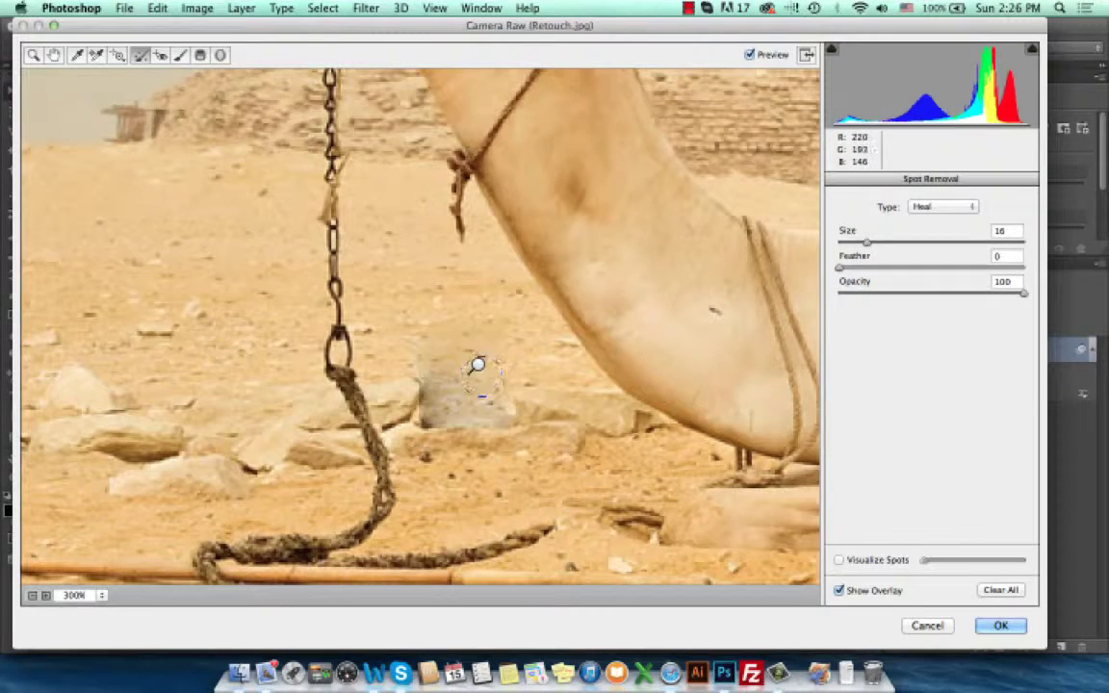
{"action": "left_click_drag", "start_coordinate": [477, 366], "coordinate": [477, 368]}
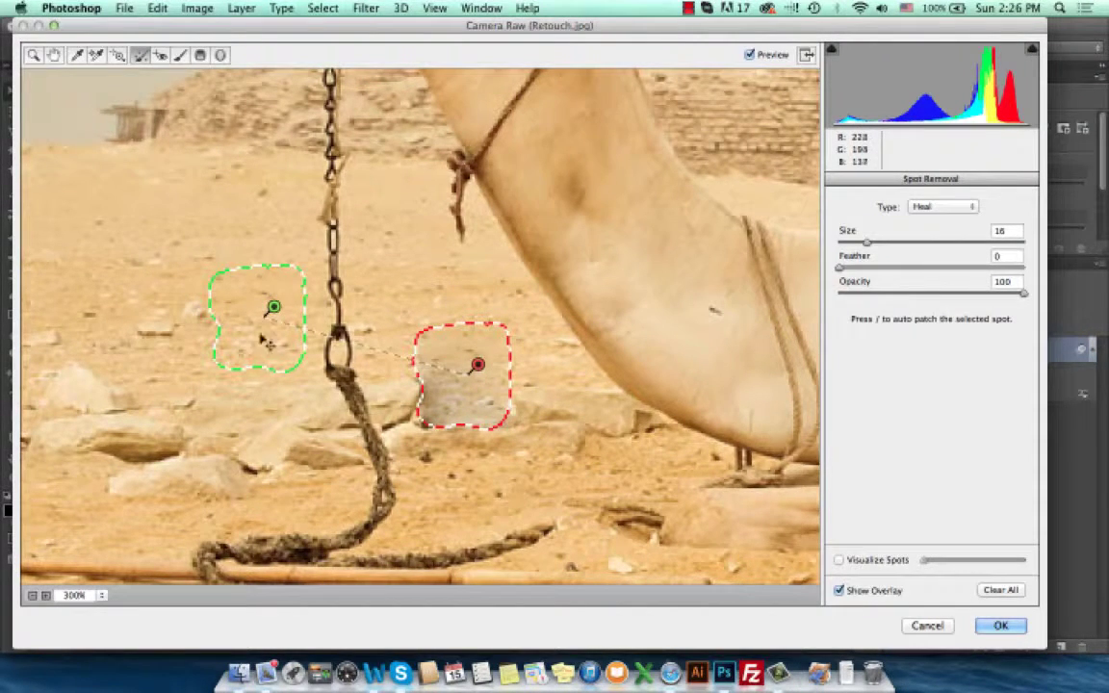
- Set the spot repair type to Clone, apply Camera Raw, and fit the photo on screen
{"action": "left_click", "coordinate": [939, 208]}
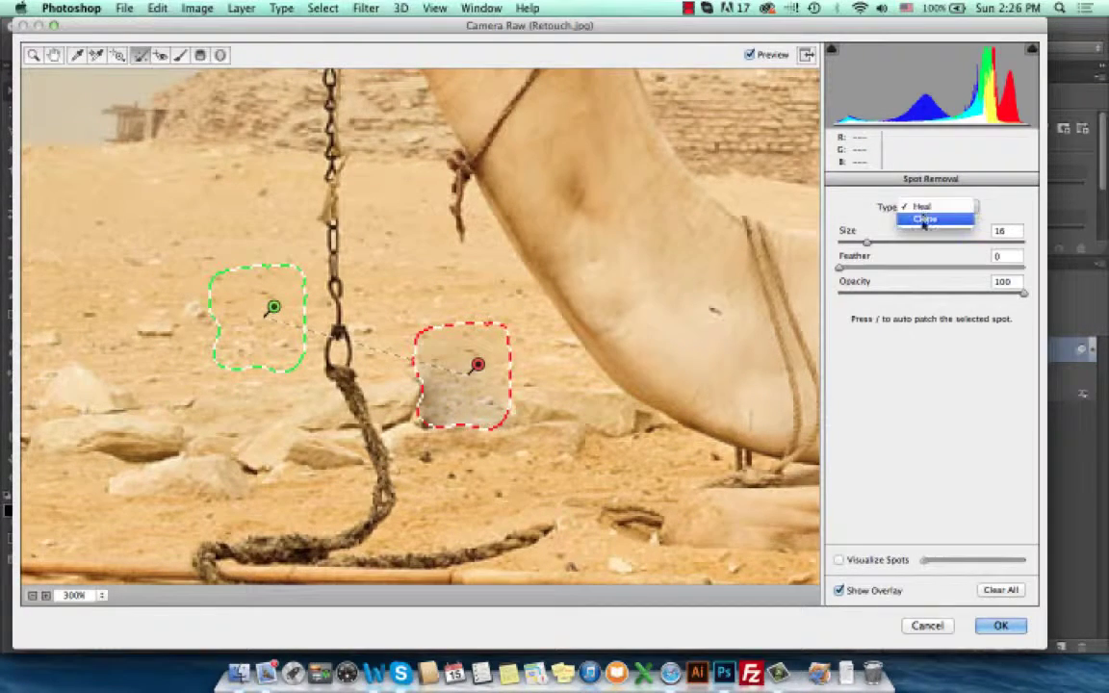
{"action": "left_click", "coordinate": [930, 220]}
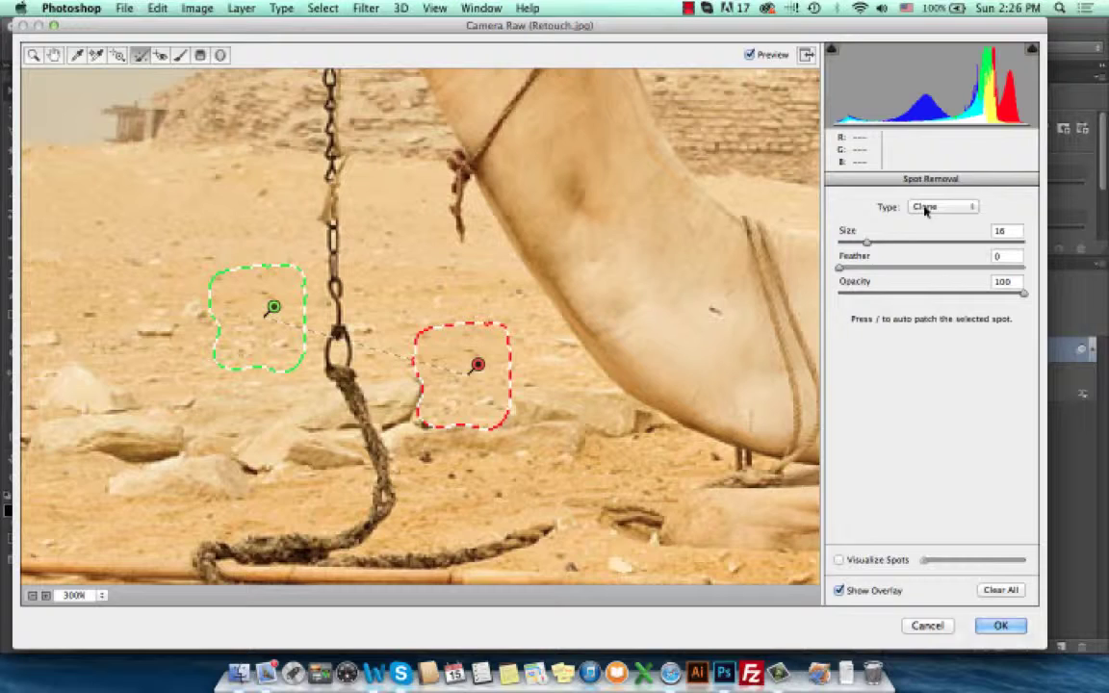
{"action": "left_click", "coordinate": [1000, 626]}
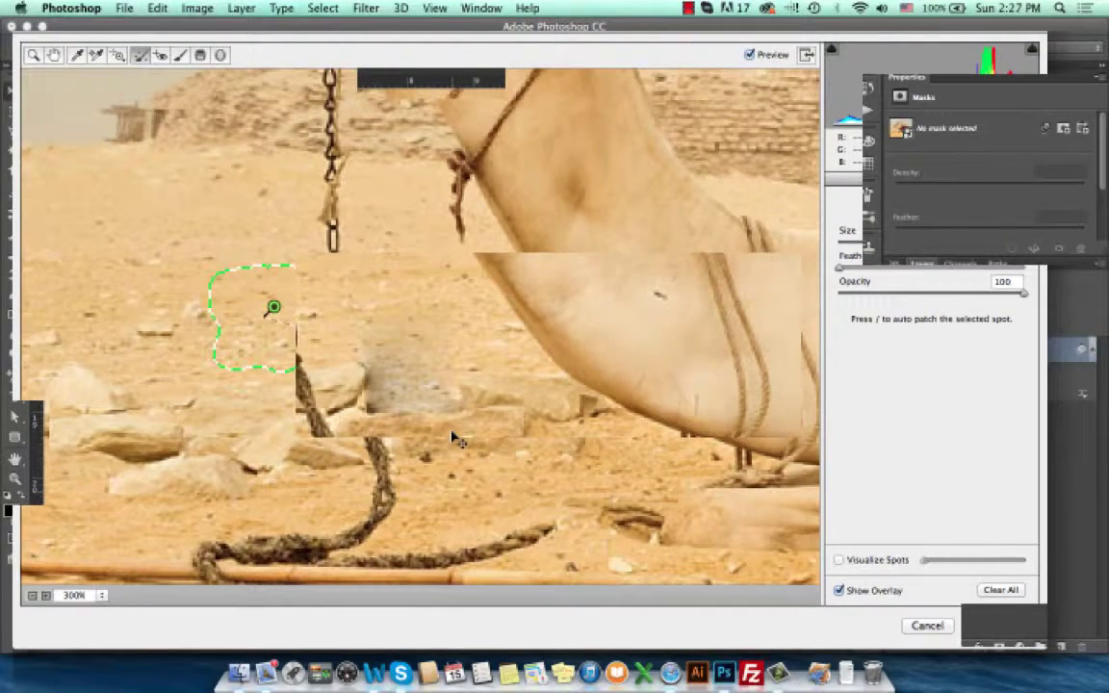
{"action": "key", "text": "super+0"}
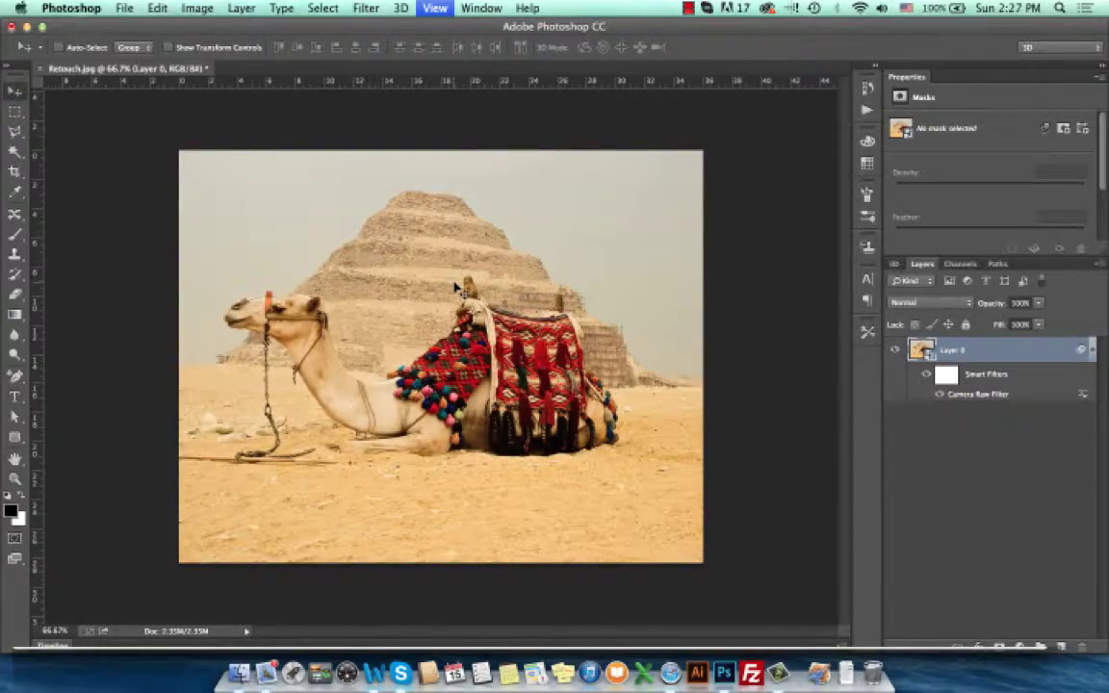